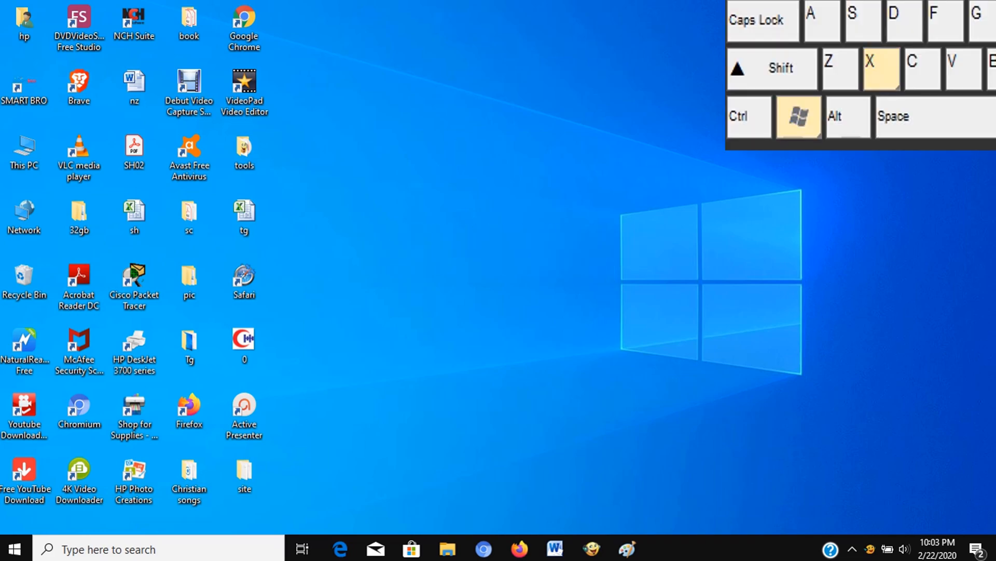
# Peek at the Win+X system tools menu, then snip the wallpaper's Windows logo with Win+Shift+S
pyautogui.press('super+x')
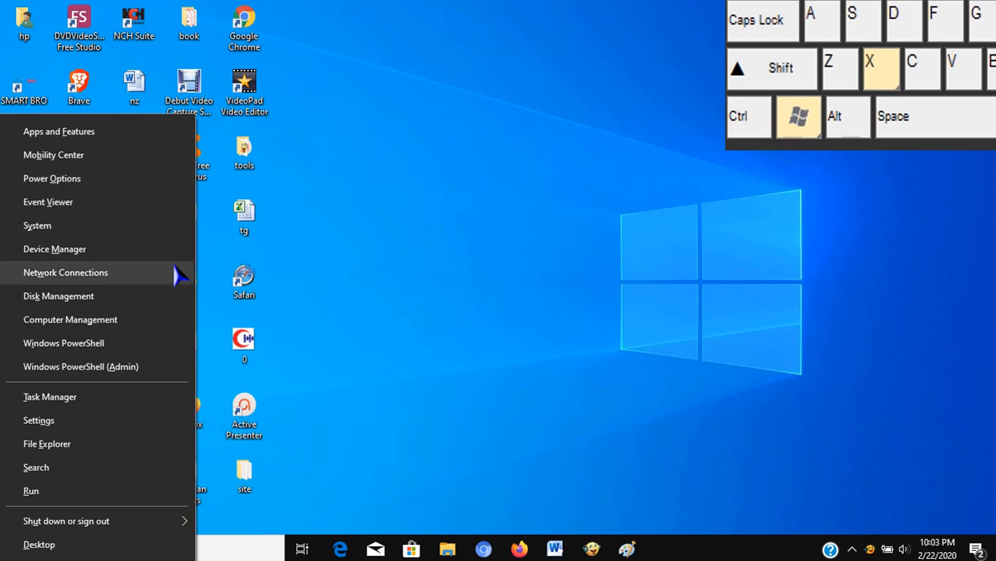
pyautogui.click(389, 494)
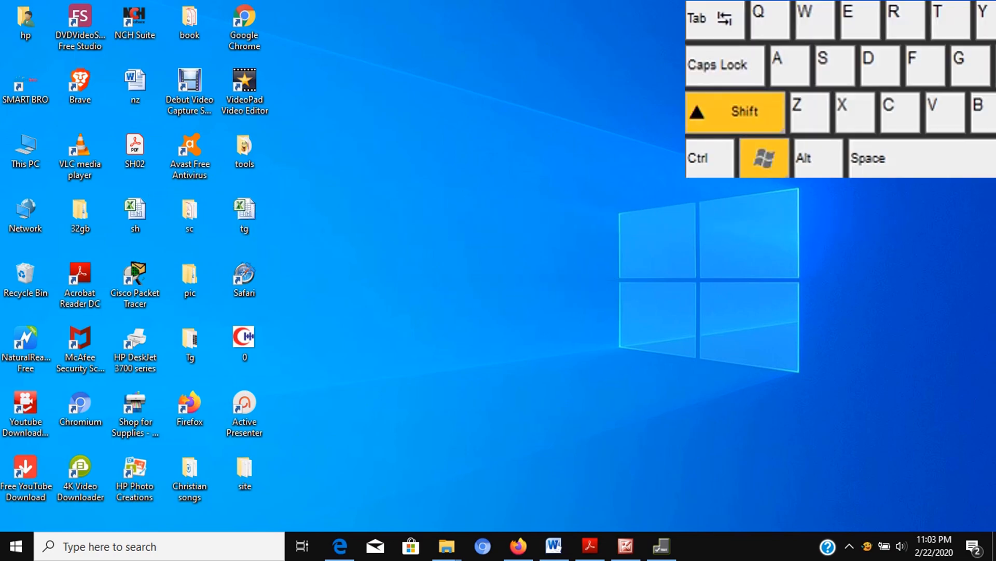
pyautogui.press('super+shift+s')
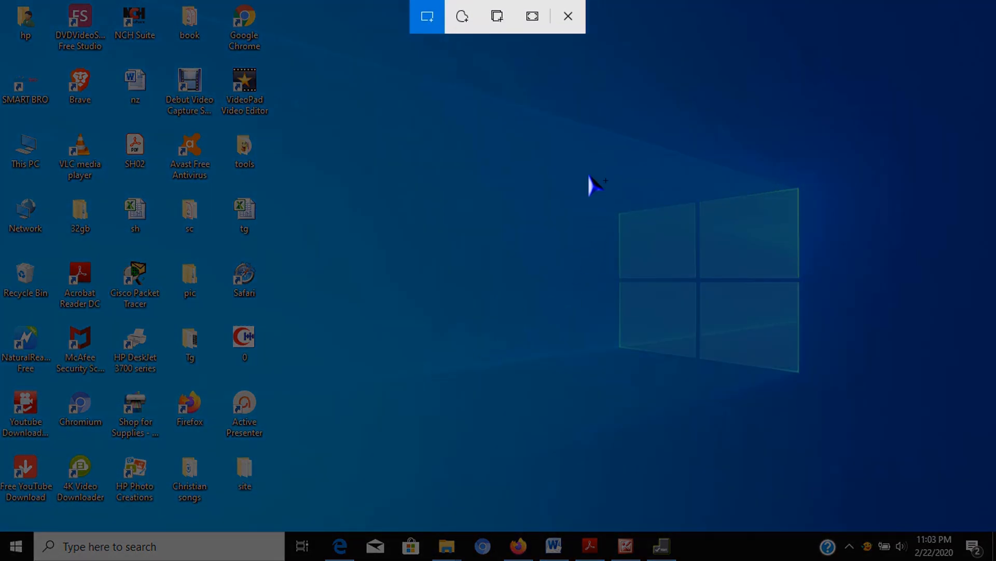
pyautogui.moveTo(589, 168); pyautogui.dragTo(854, 408)
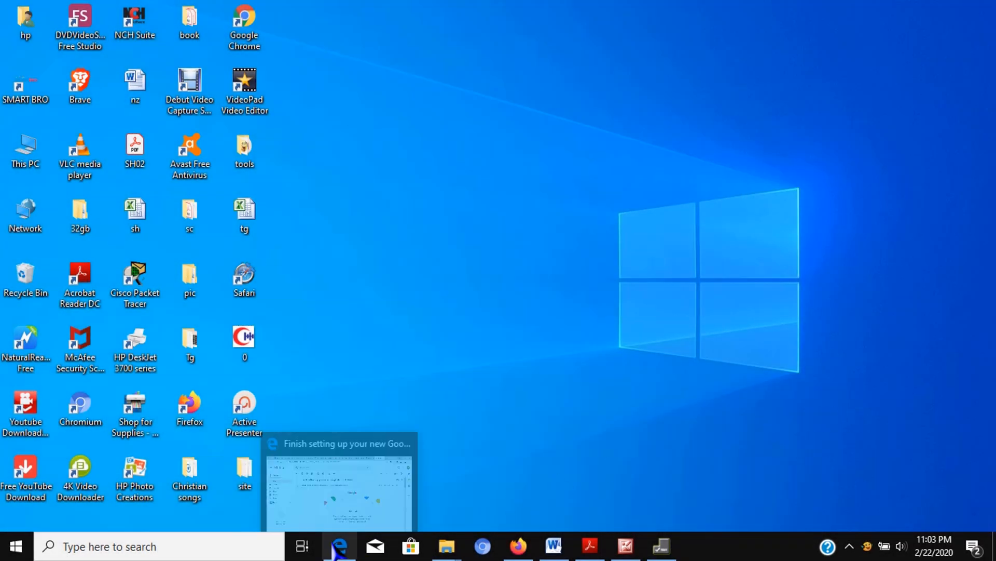
pyautogui.moveTo(340, 546)
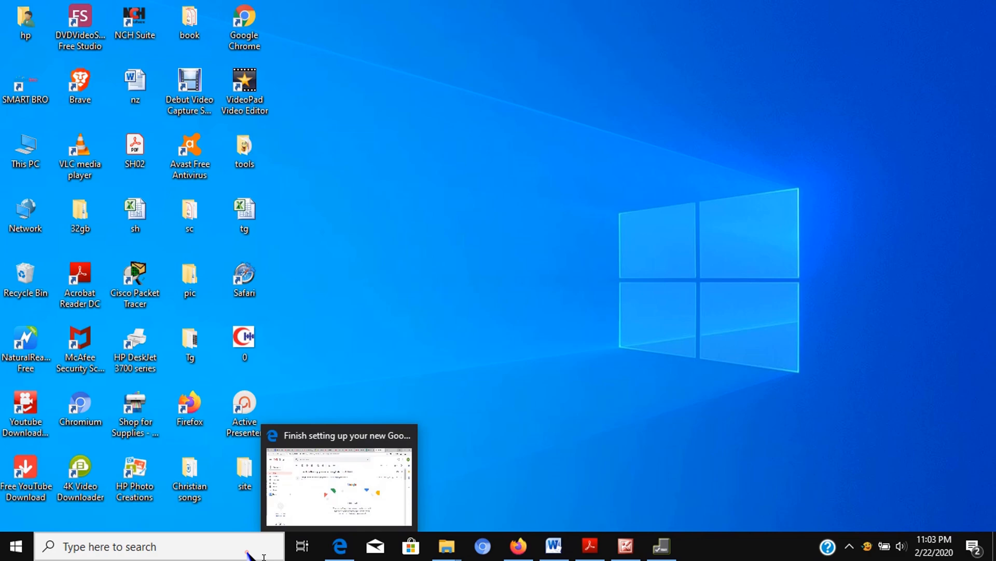
# Paste the snip into Paint launched from search, then close Paint without saving
pyautogui.press('super')
pyautogui.write('paint')
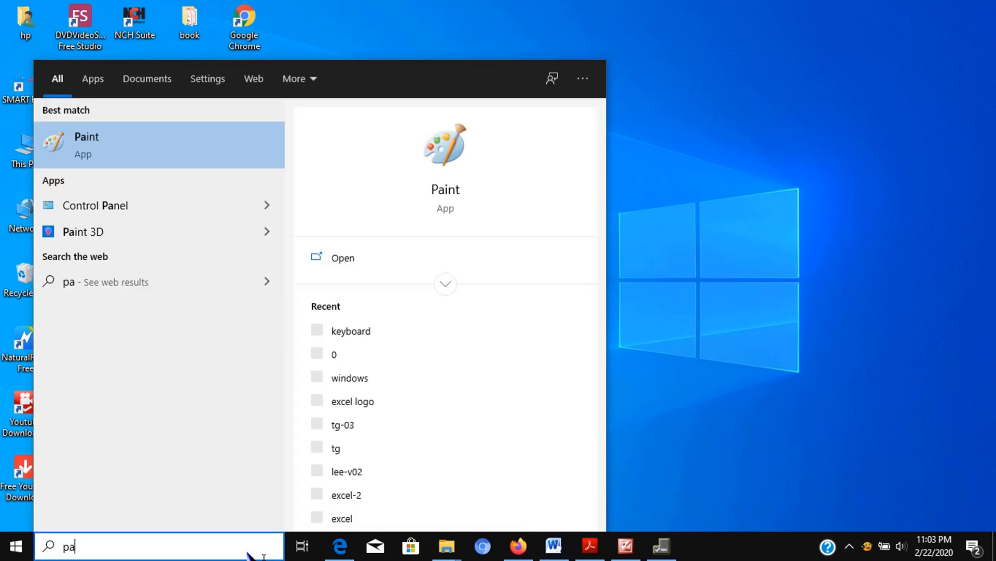
pyautogui.press('Return')
pyautogui.hotkey('ctrl', 'v')
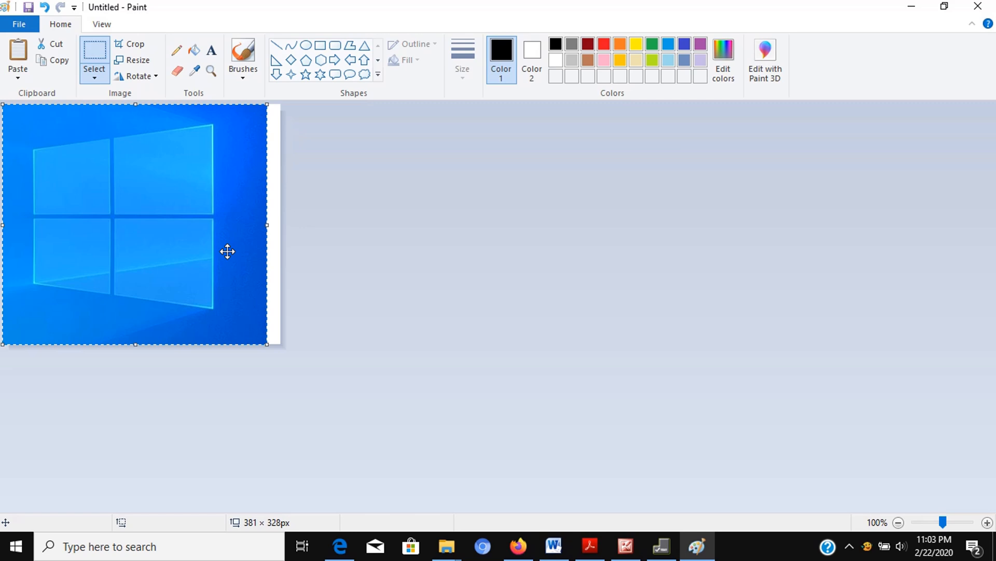
pyautogui.click(979, 7)
pyautogui.click(519, 272)
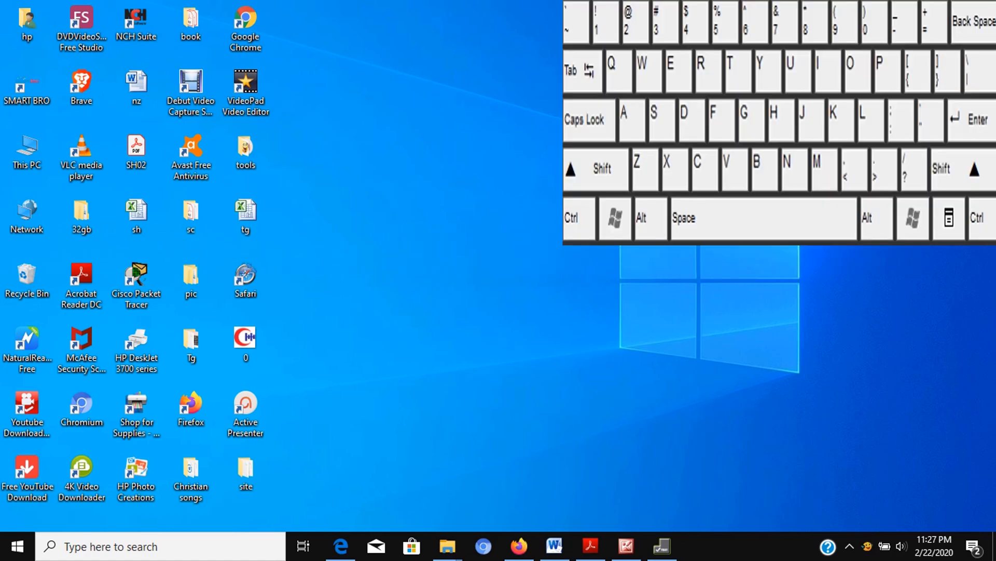
# Show and close the Win+. emoji panel, then view This PC in a Win+E File Explorer window and close it
pyautogui.press('super+period')
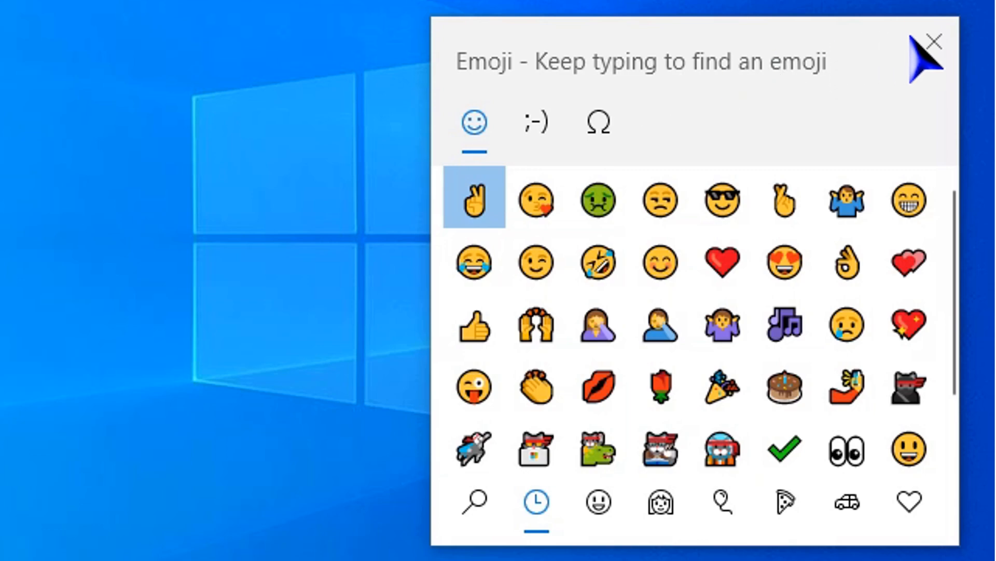
pyautogui.click(934, 42)
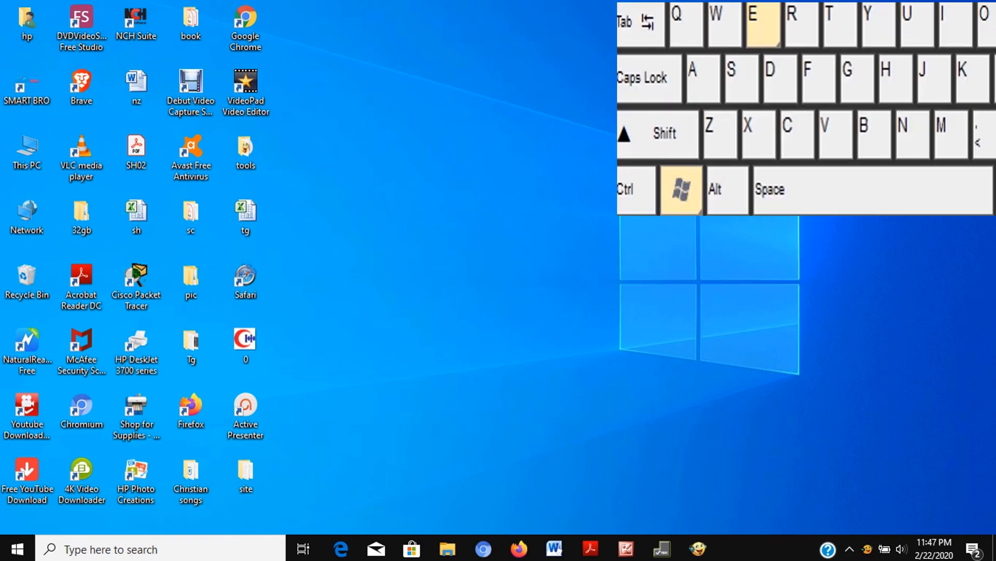
pyautogui.press('super+e')
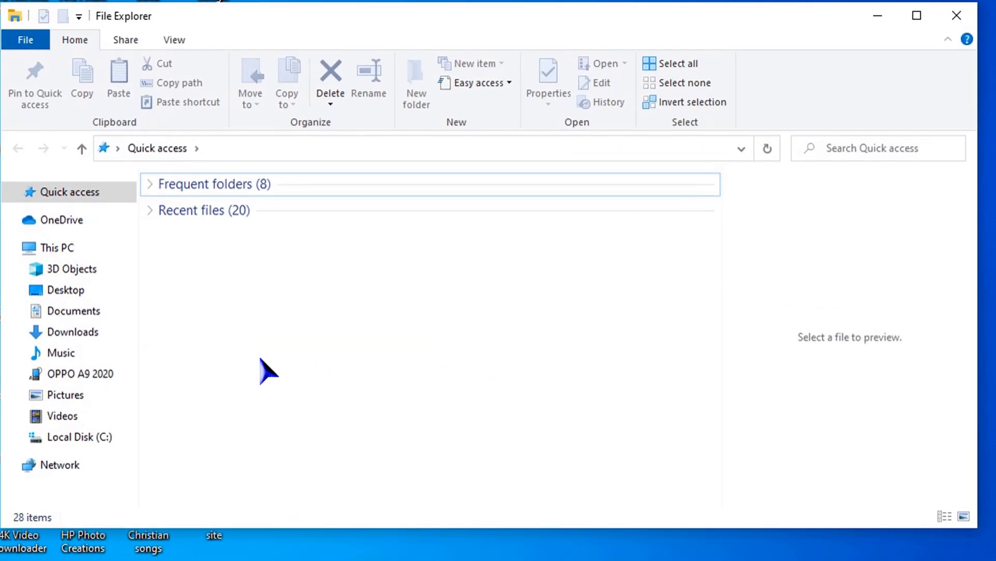
pyautogui.click(57, 248)
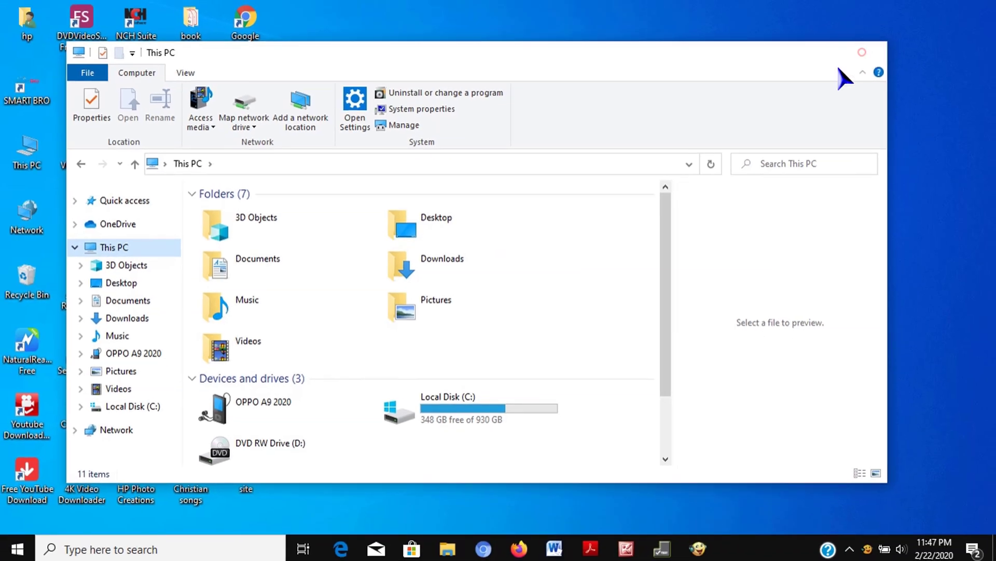
pyautogui.click(862, 52)
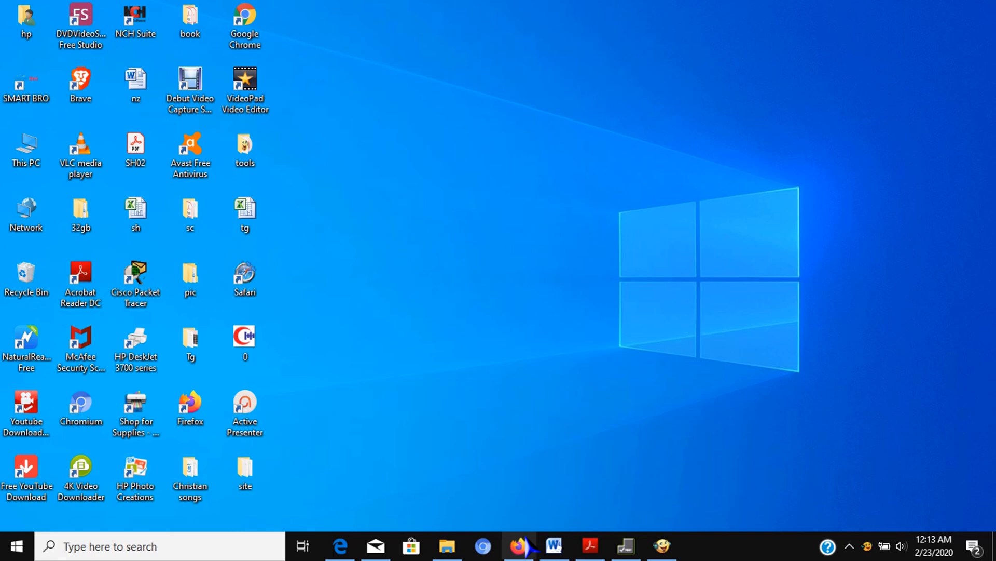
# Bring up Firefox, Acrobat Reader and Mail, then hide them all with Win+D to reveal the desktop
pyautogui.click(520, 545)
pyautogui.click(589, 545)
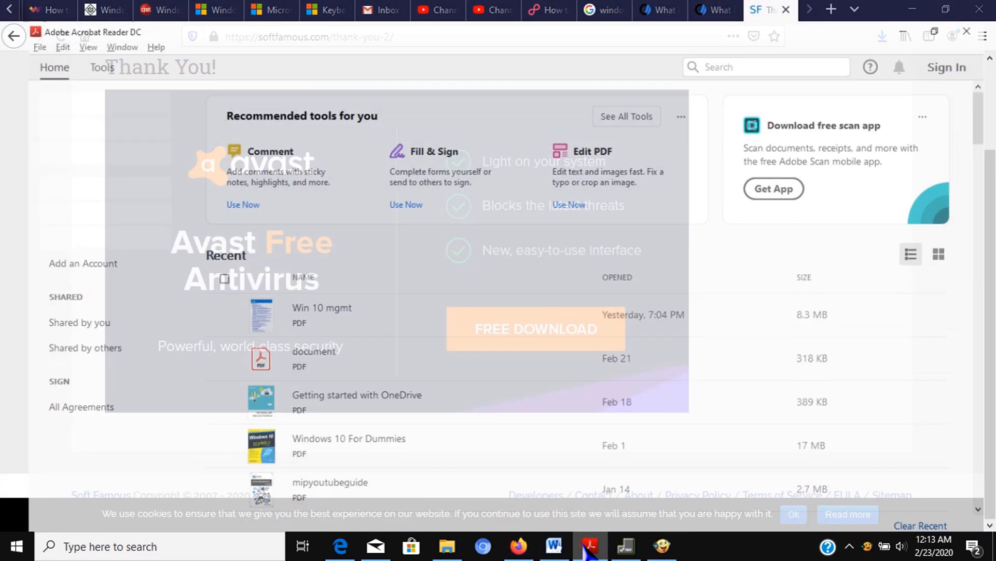
pyautogui.click(375, 546)
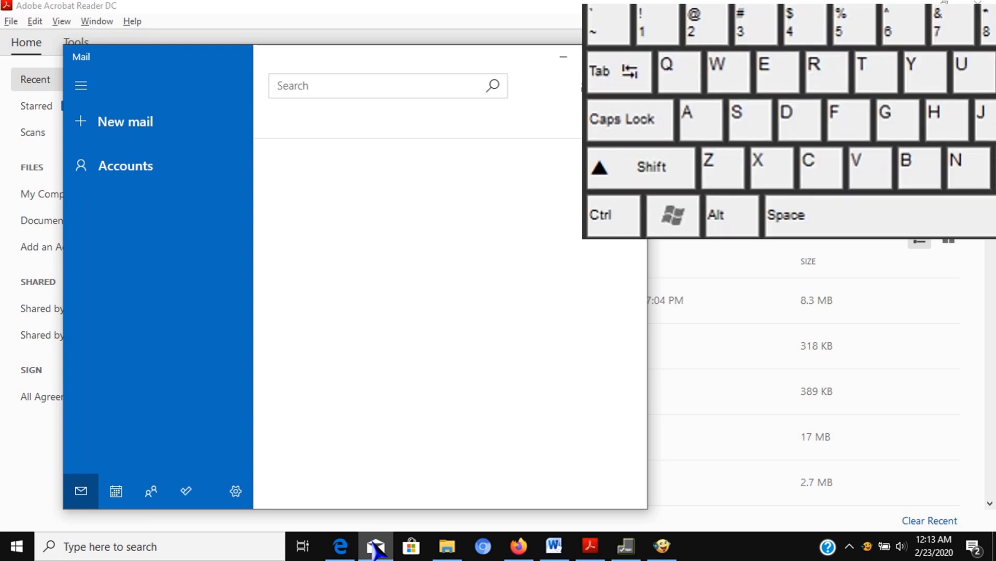
pyautogui.press('super+d')
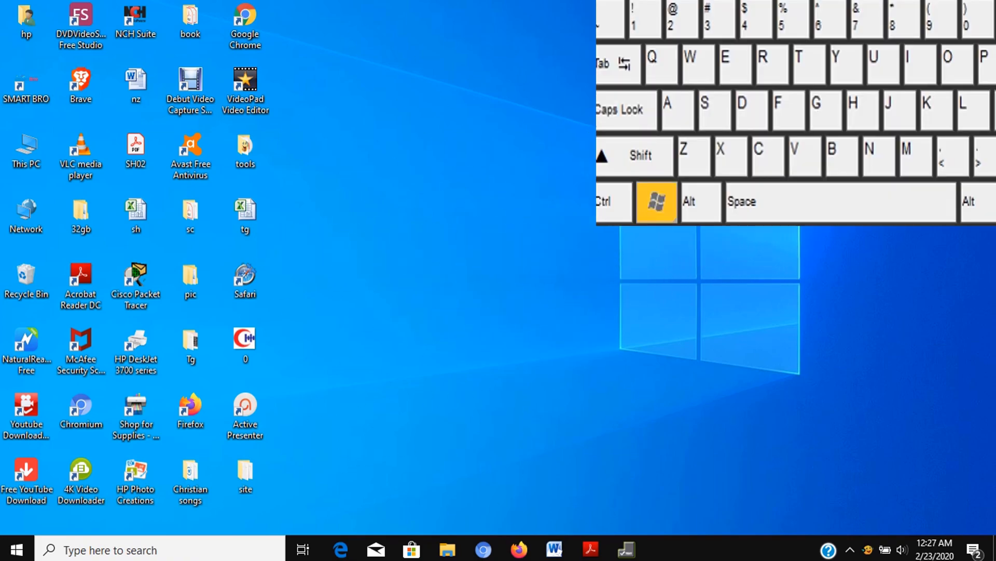
pyautogui.press('super+i')
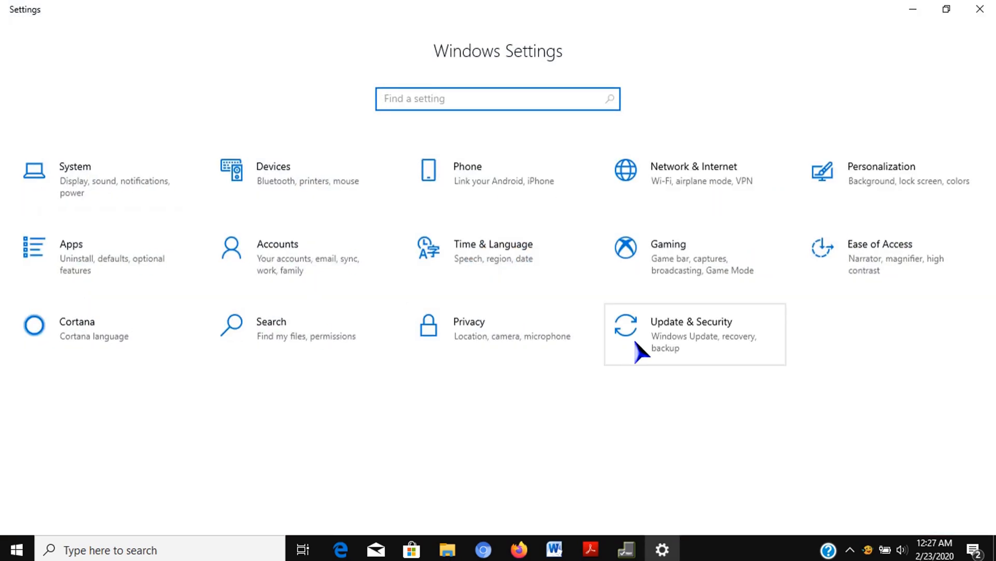
pyautogui.click(981, 10)
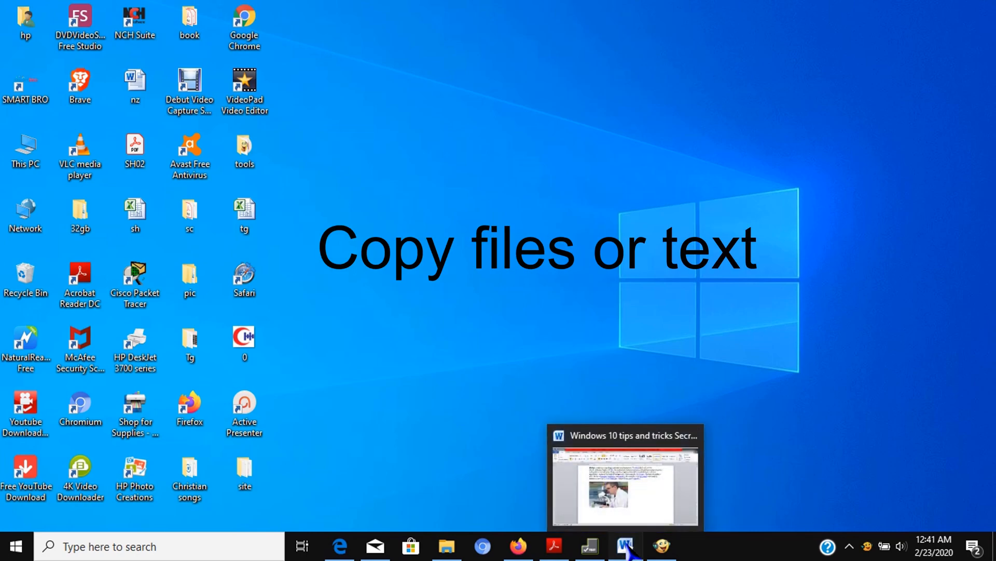
# Copy 'study of living things and their vital processes' with Ctrl+C, paste it below the photo, and minimise Word
pyautogui.click(627, 546)
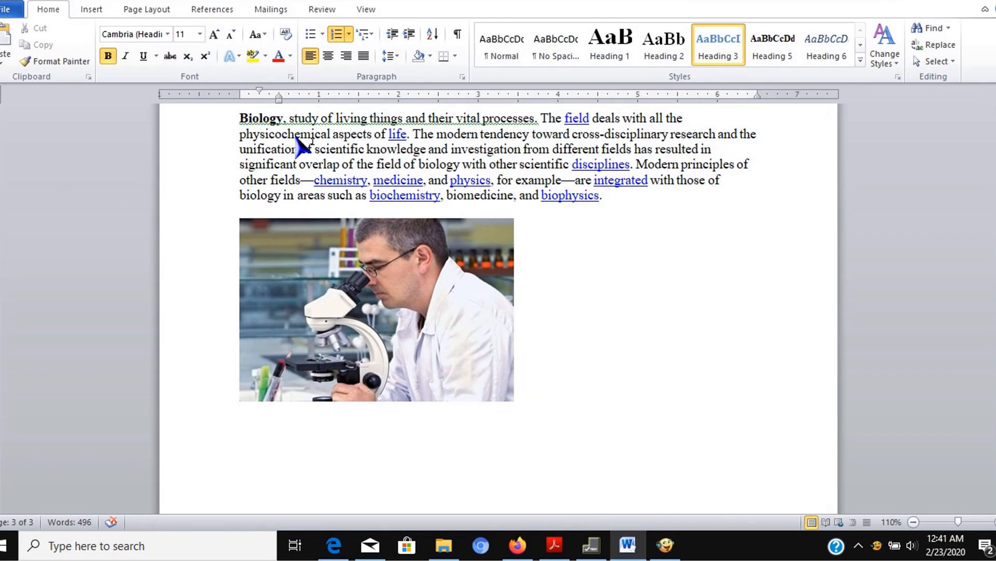
pyautogui.moveTo(289, 117); pyautogui.dragTo(535, 119)
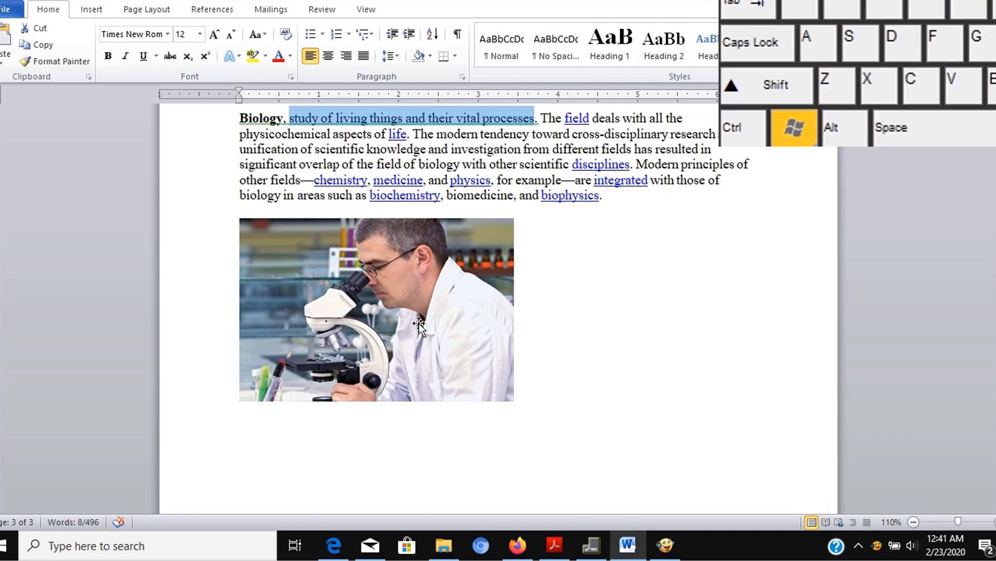
pyautogui.hotkey('ctrl', 'c')
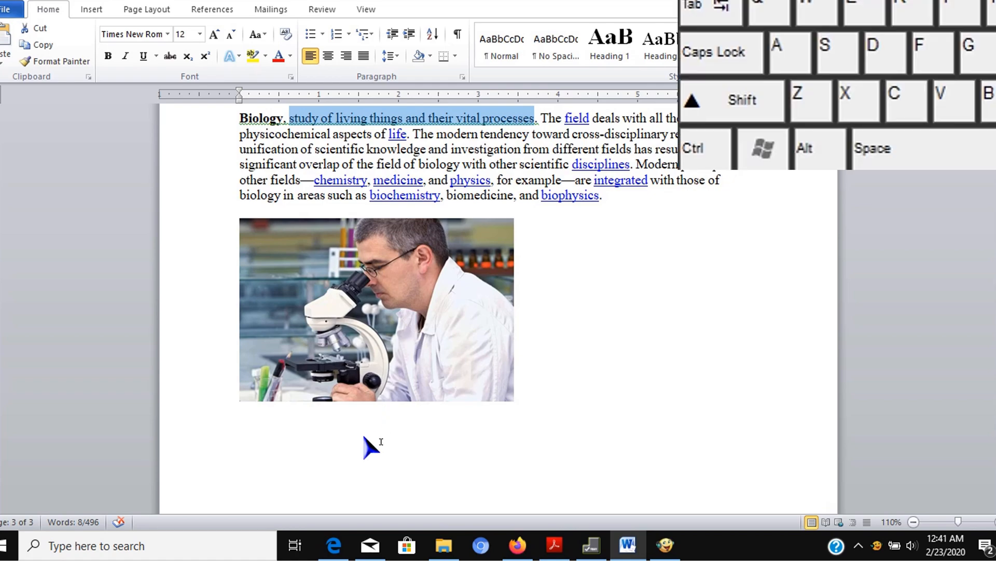
pyautogui.click(365, 435)
pyautogui.hotkey('ctrl', 'v')
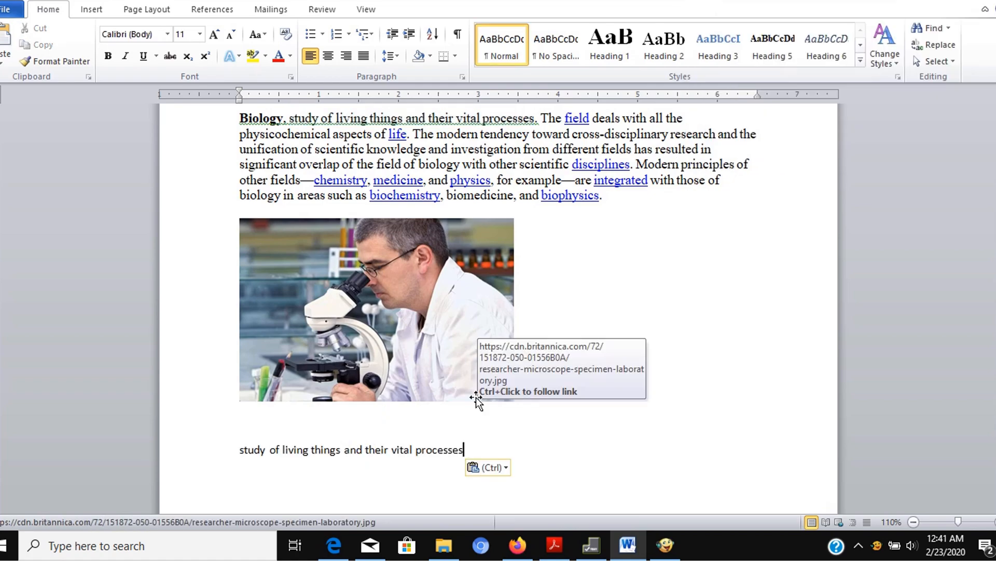
pyautogui.click(920, 9)
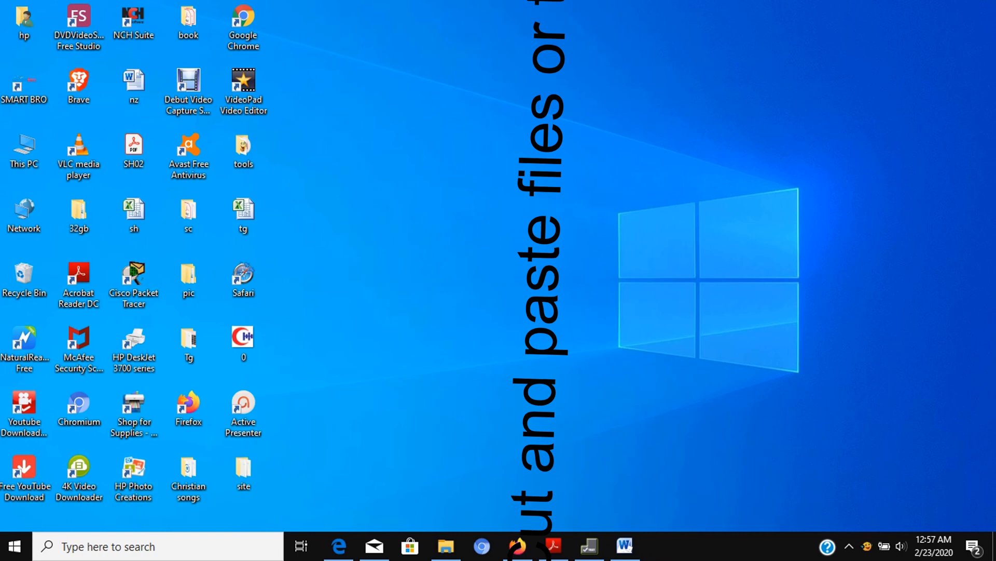
# Cut the sentence 'The modern tendency ... disciplines.' with Ctrl+X and paste it below the microscope photo
pyautogui.click(623, 545)
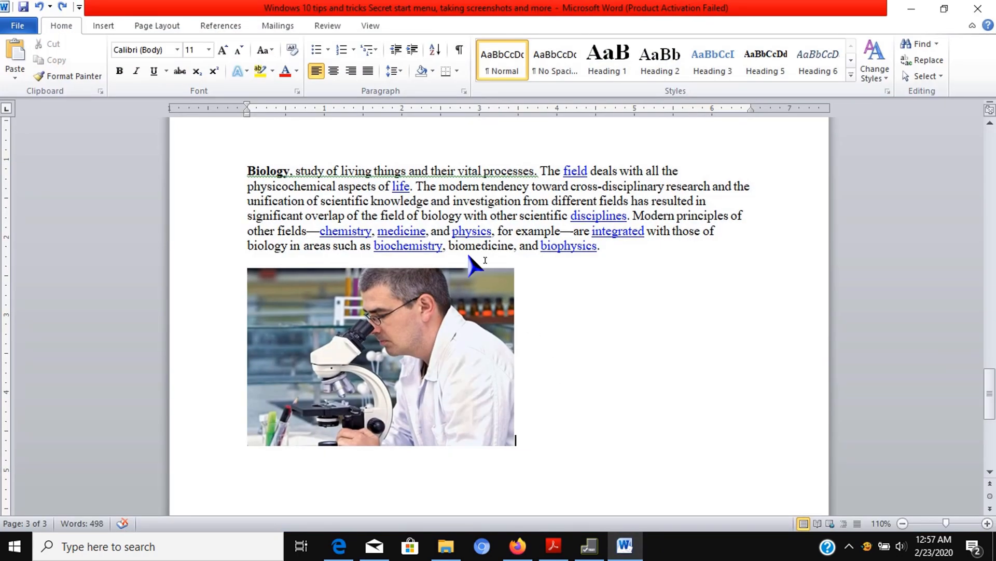
pyautogui.moveTo(416, 186); pyautogui.dragTo(628, 216)
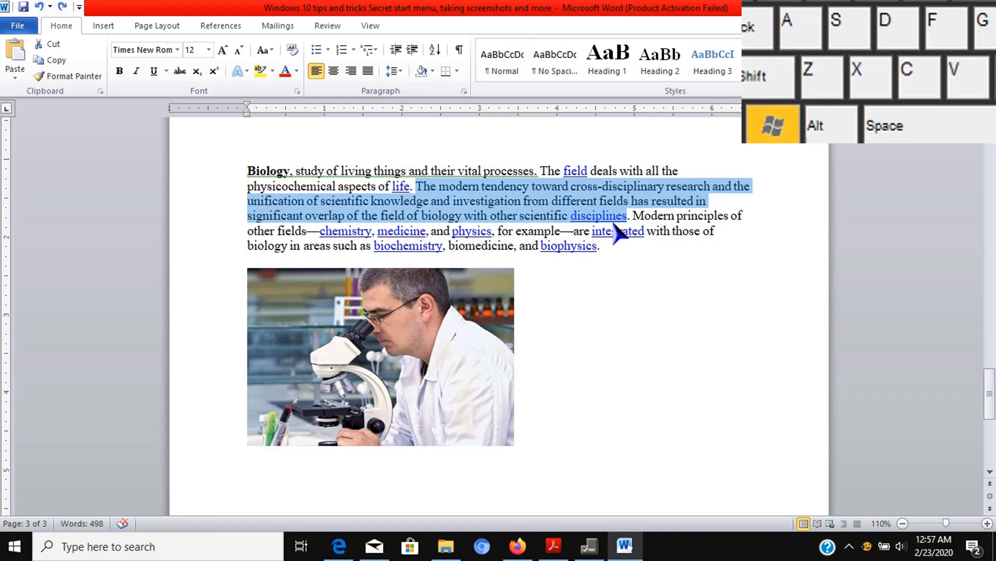
pyautogui.hotkey('ctrl', 'x')
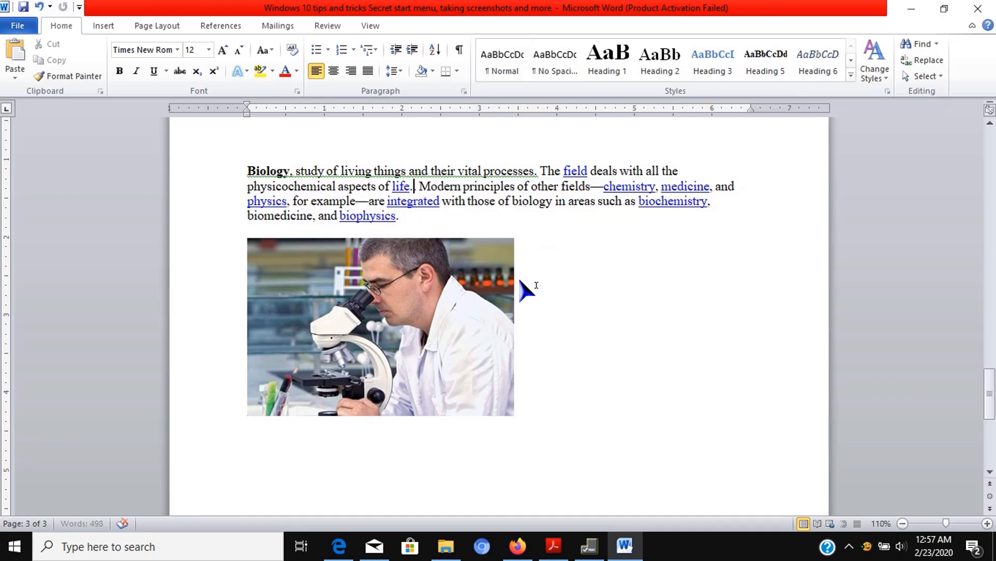
pyautogui.click(327, 446)
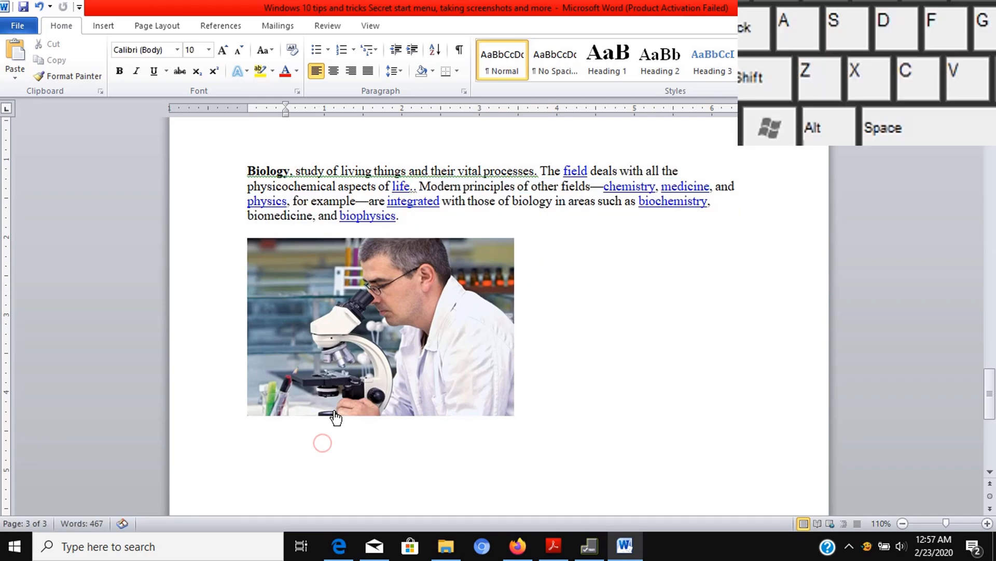
pyautogui.hotkey('ctrl', 'v')
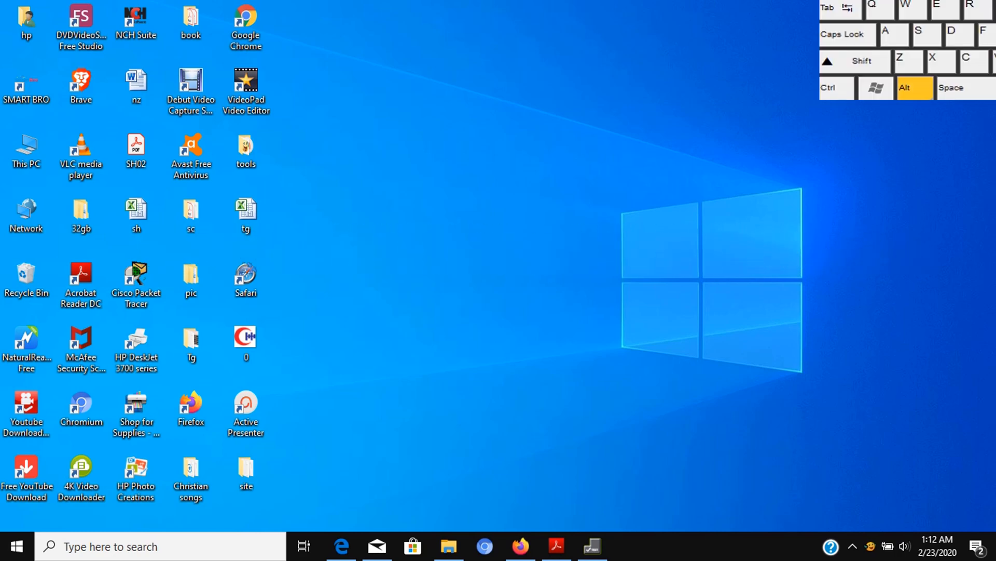
pyautogui.hotkey('alt', 'Tab')
pyautogui.press('Tab')
pyautogui.press('Tab')
pyautogui.press('Tab')
pyautogui.press('Tab')
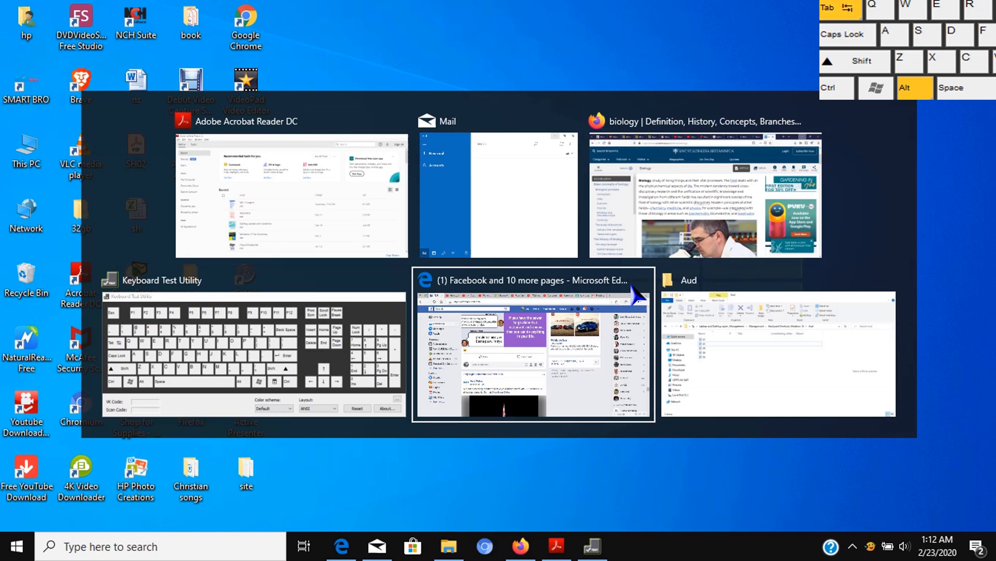
pyautogui.press('Tab')
pyautogui.press('Tab')
pyautogui.press('Tab')
pyautogui.press('Tab')
pyautogui.press('alt')
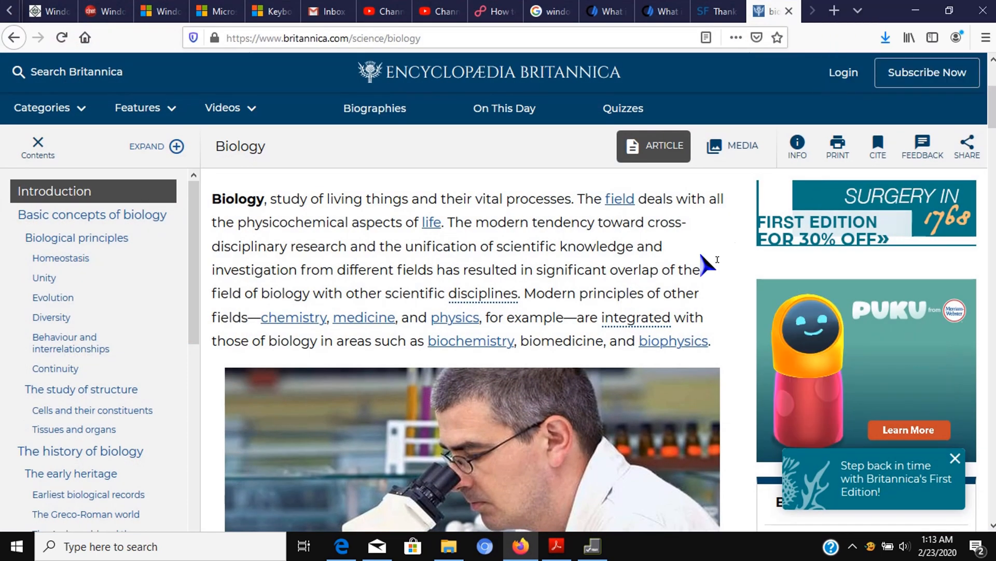
pyautogui.click(916, 10)
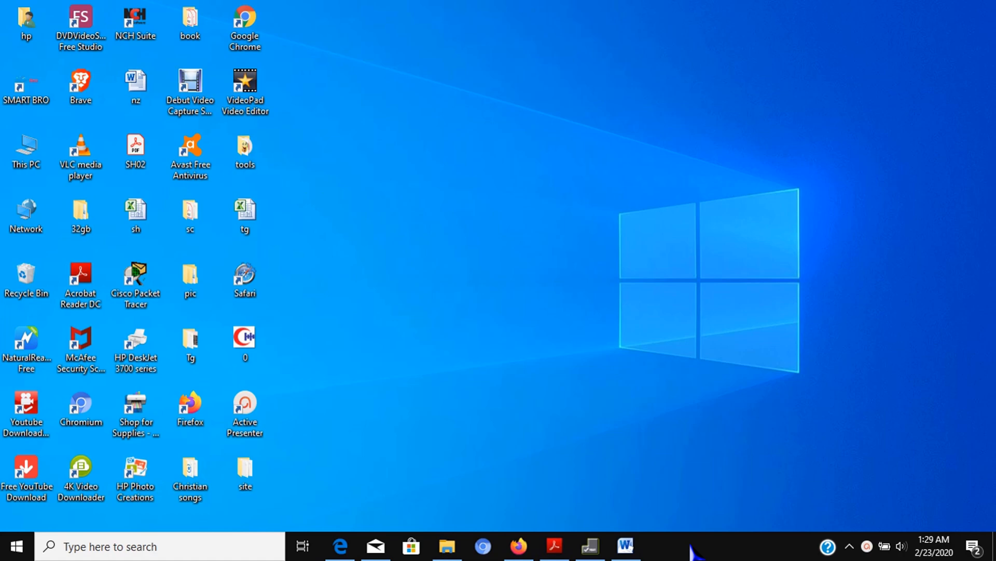
# Enable the taskbar's touch keyboard button, then show and close the on-screen keyboard from it
pyautogui.rightClick(691, 550)
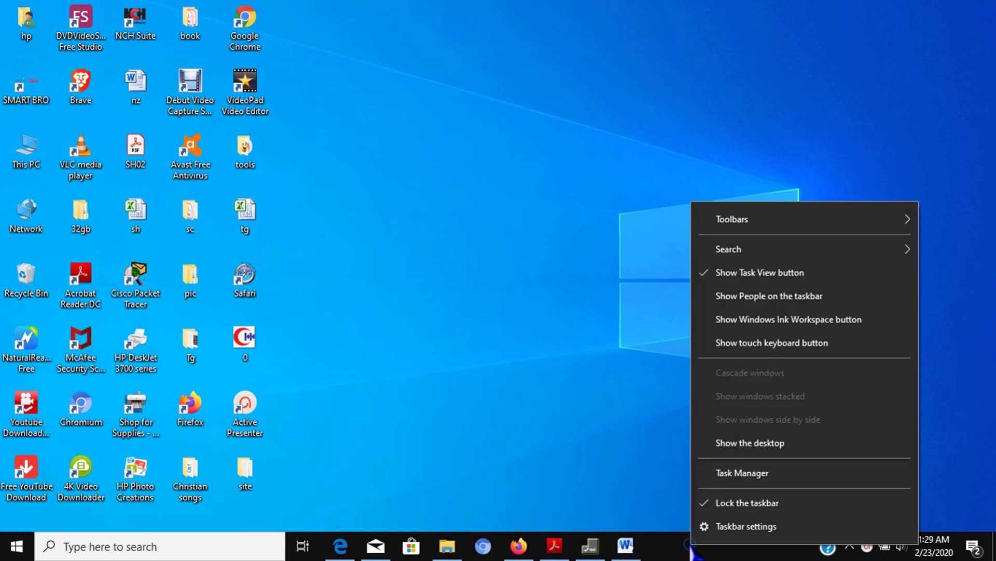
pyautogui.click(728, 346)
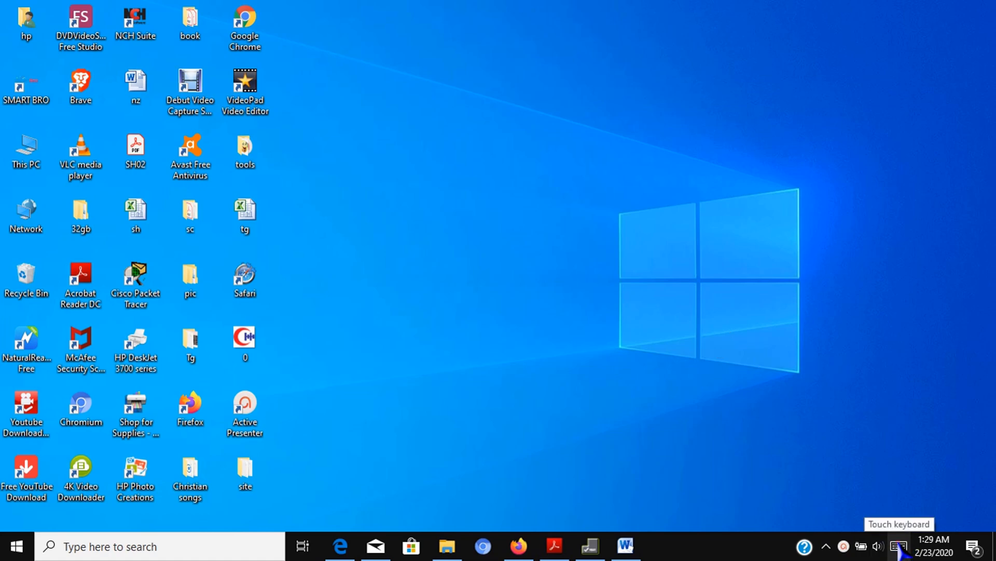
pyautogui.click(901, 549)
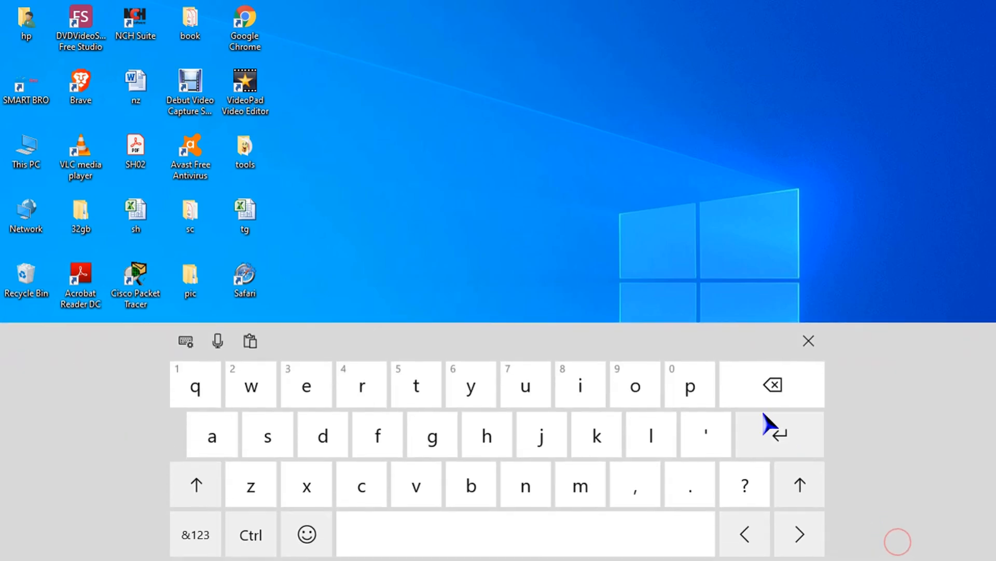
pyautogui.click(808, 340)
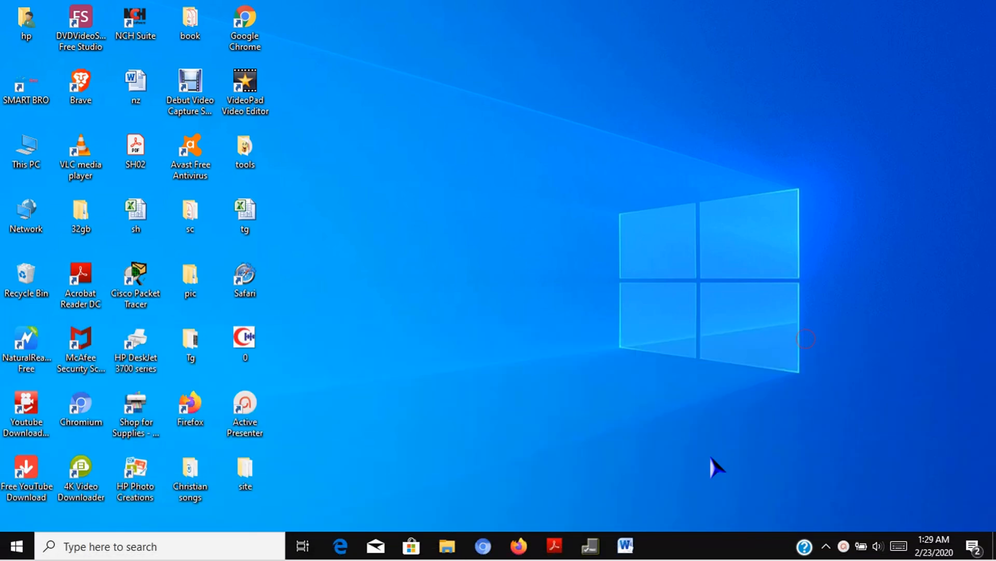